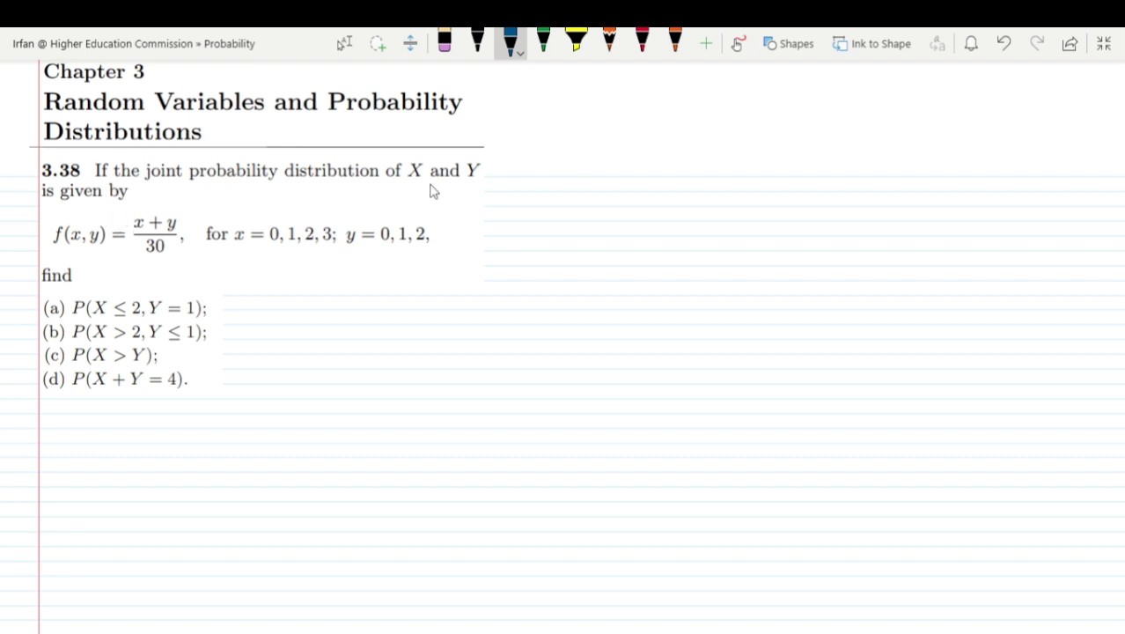
Underline the X and Y in exercise 3.38's problem text in blue ink.
{"action": "left_click_drag", "start_coordinate": [403, 180], "coordinate": [481, 179]}
{"action": "left_click", "coordinate": [477, 40]}
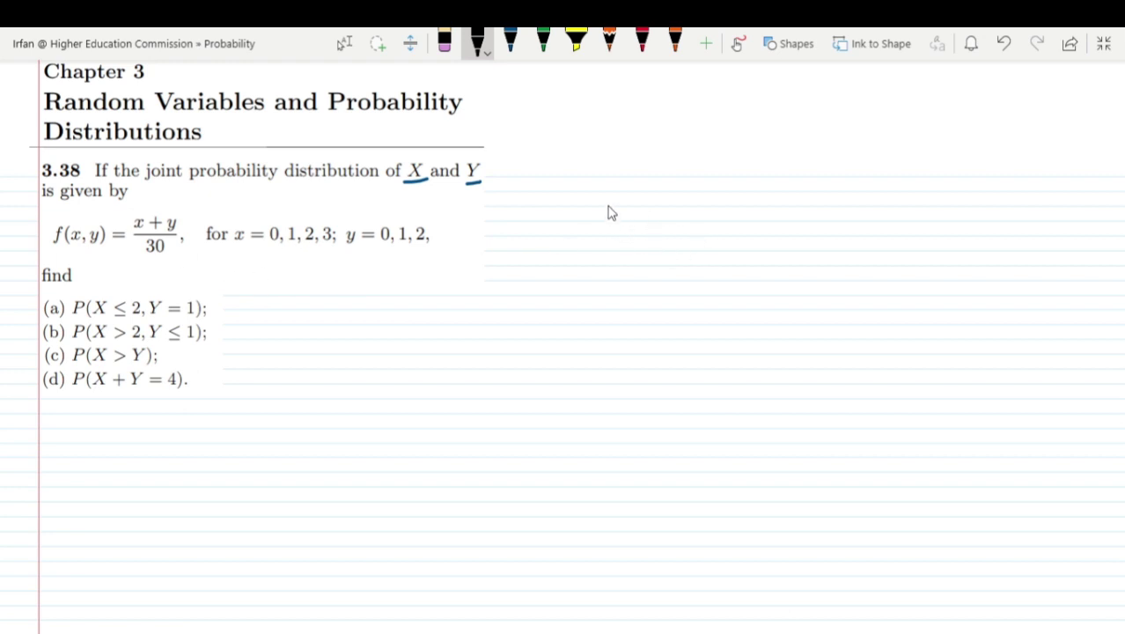
Draw the crossing table lines in black and label them x and y in green.
{"action": "left_click_drag", "start_coordinate": [610, 218], "coordinate": [626, 447]}
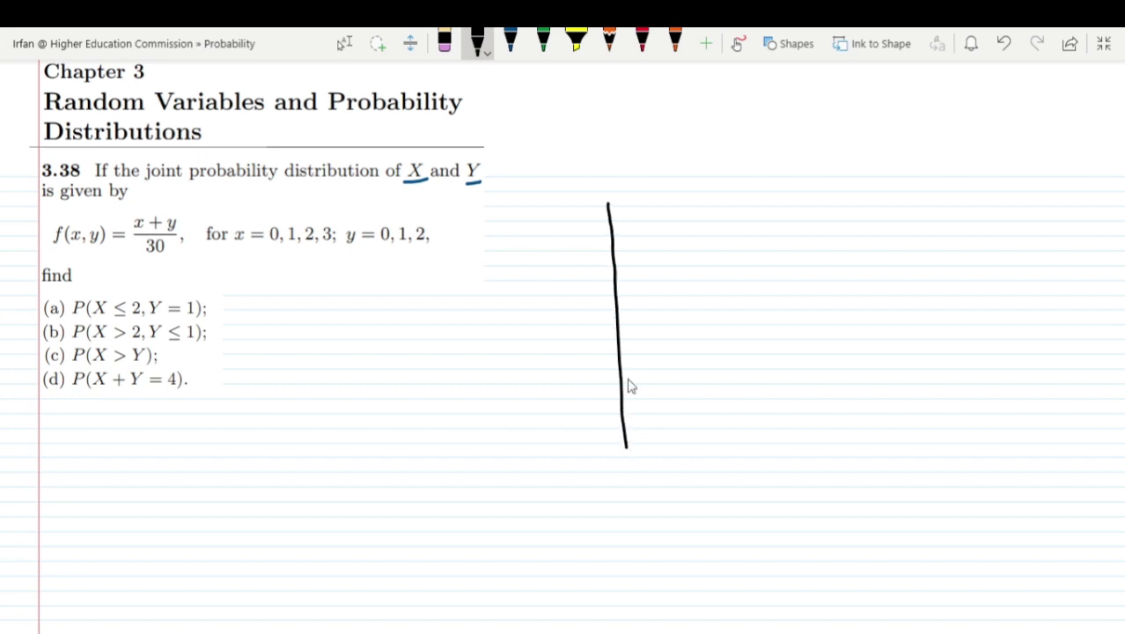
{"action": "left_click_drag", "start_coordinate": [583, 235], "coordinate": [889, 227]}
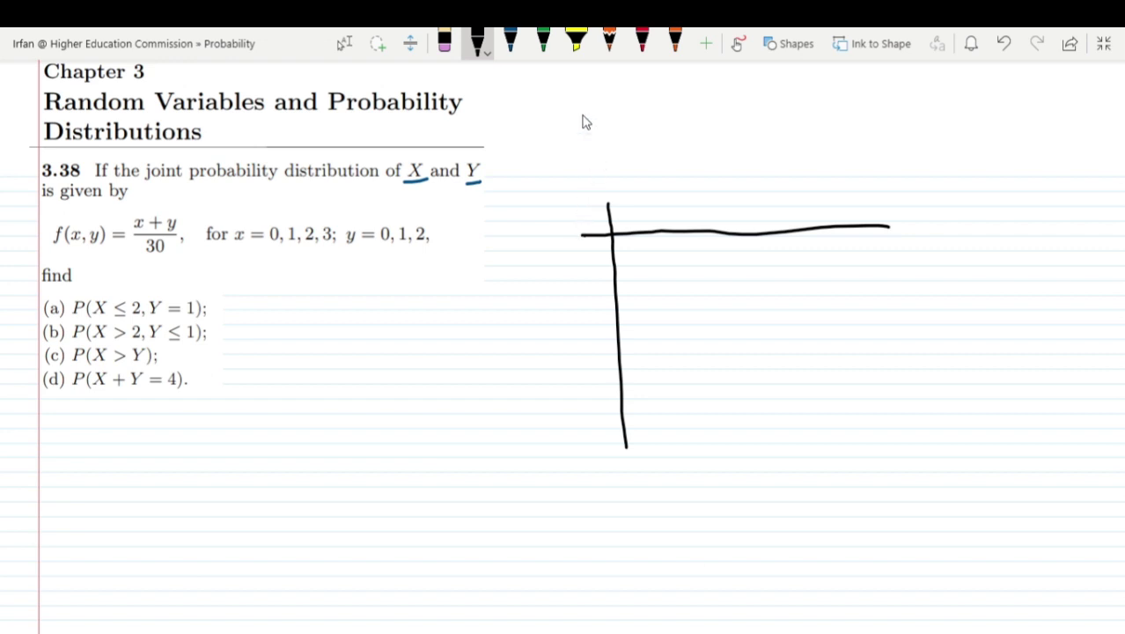
{"action": "left_click", "coordinate": [543, 40]}
{"action": "left_click_drag", "start_coordinate": [577, 215], "coordinate": [579, 231]}
{"action": "left_click_drag", "start_coordinate": [711, 167], "coordinate": [715, 201]}
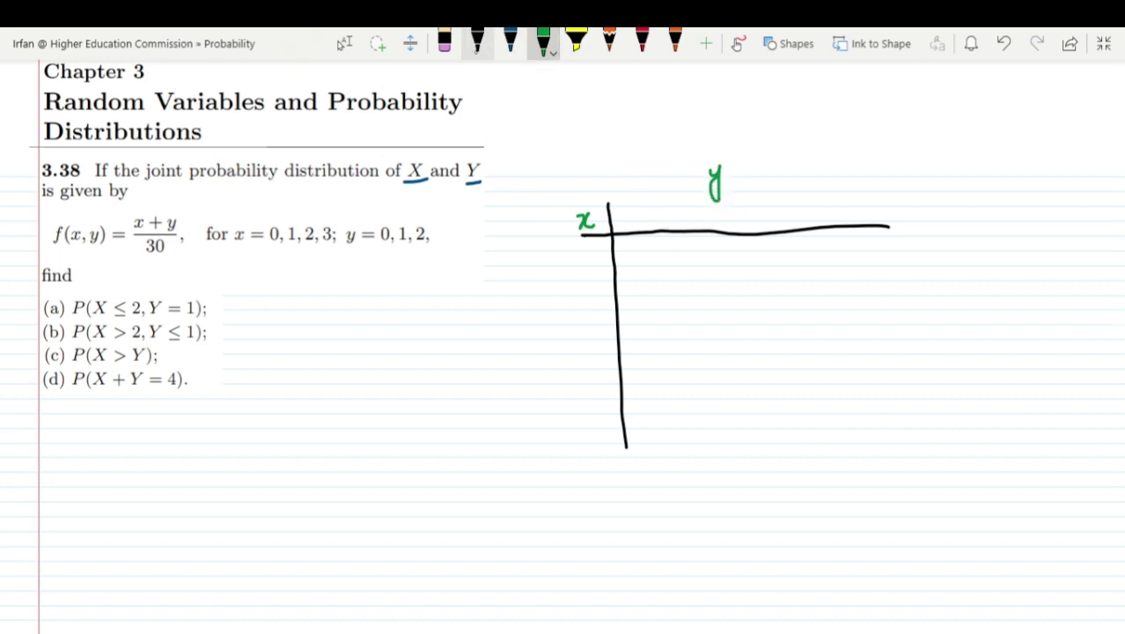
Write x values 0–3 down the side and y values 0–2 across in blue.
{"action": "left_click", "coordinate": [476, 40]}
{"action": "left_click", "coordinate": [511, 43]}
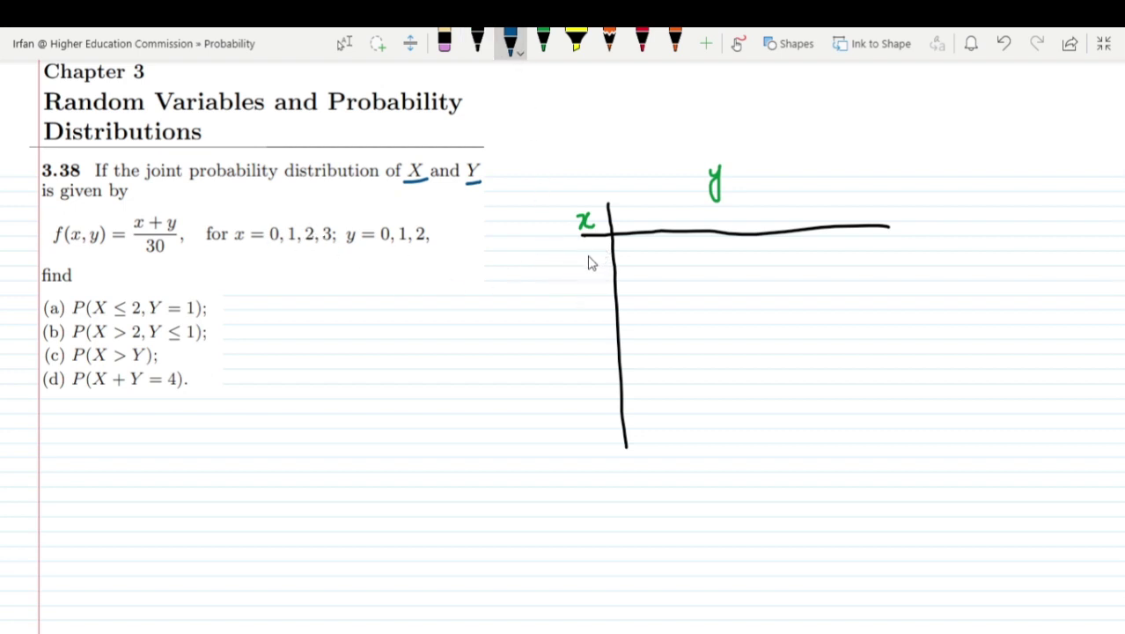
{"action": "mouse_move", "coordinate": [587, 248]}
{"action": "left_mouse_down"}
{"action": "mouse_move", "coordinate": [585, 296]}
{"action": "mouse_move", "coordinate": [586, 279]}
{"action": "mouse_move", "coordinate": [581, 287]}
{"action": "mouse_move", "coordinate": [580, 354]}
{"action": "left_mouse_up"}
{"action": "mouse_move", "coordinate": [630, 220]}
{"action": "left_mouse_down"}
{"action": "mouse_move", "coordinate": [637, 231]}
{"action": "mouse_move", "coordinate": [633, 219]}
{"action": "mouse_move", "coordinate": [730, 232]}
{"action": "left_mouse_up"}
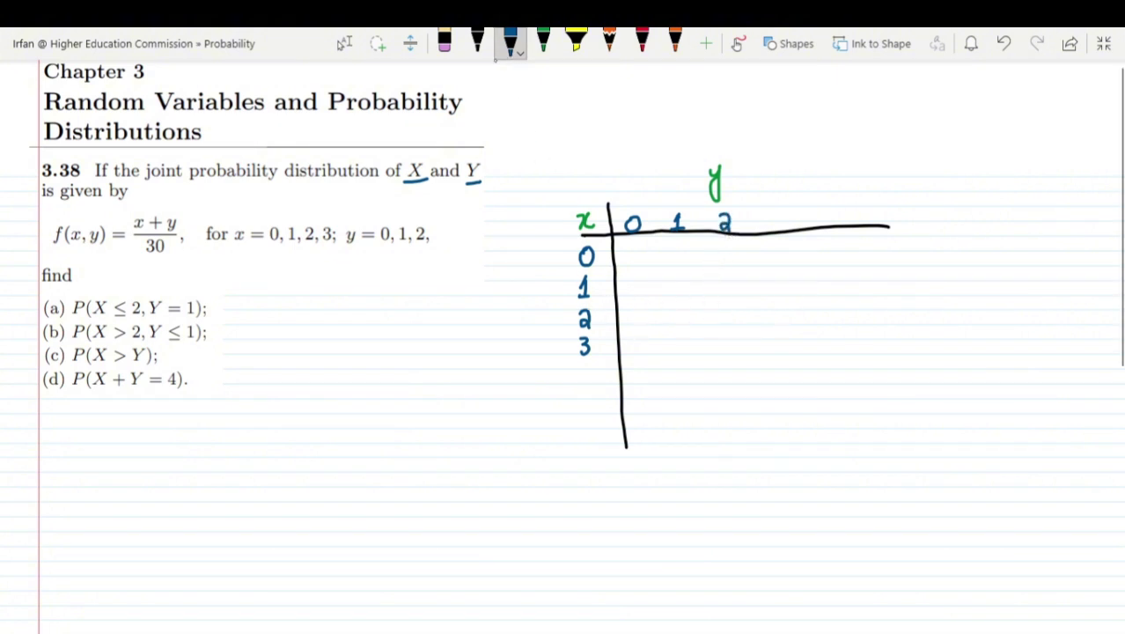
{"action": "left_click", "coordinate": [477, 42]}
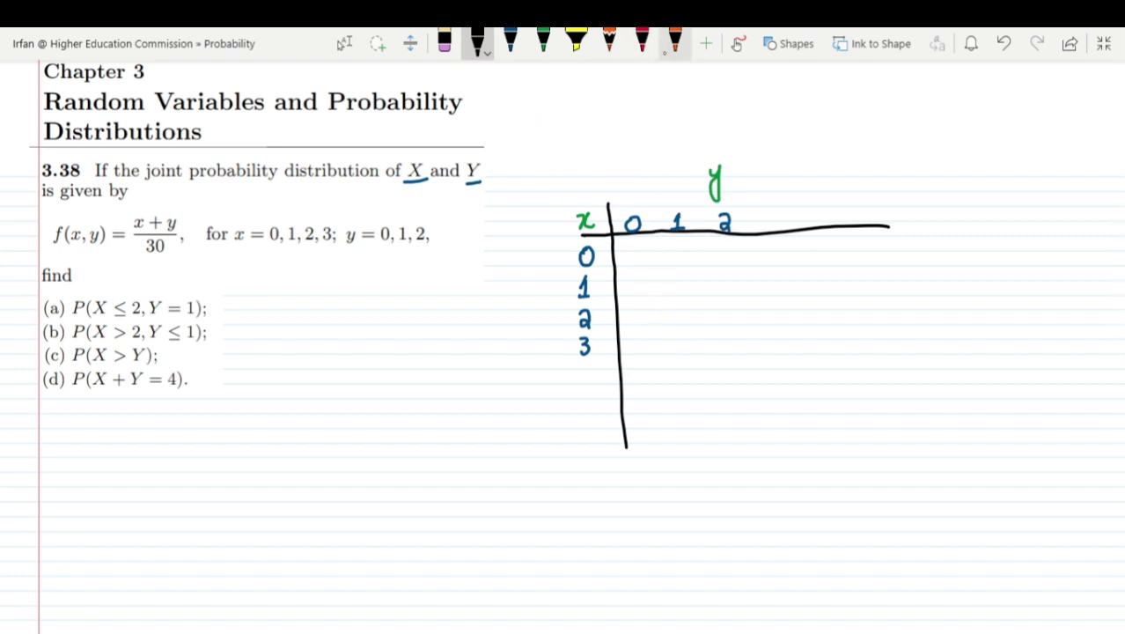
Write orange probabilities for rows x=0 (0, 1/30, 2/30) and x=1, and tick x and y in the formula.
{"action": "left_click", "coordinate": [674, 44]}
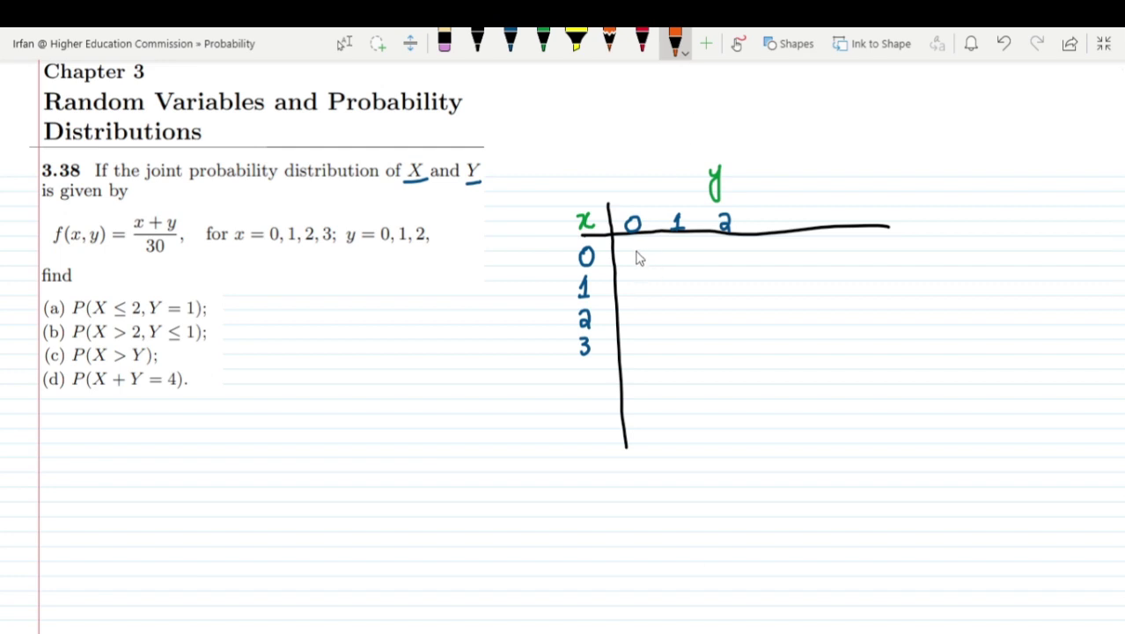
{"action": "mouse_move", "coordinate": [632, 250]}
{"action": "left_mouse_down"}
{"action": "mouse_move", "coordinate": [637, 263]}
{"action": "mouse_move", "coordinate": [635, 244]}
{"action": "left_mouse_up"}
{"action": "mouse_move", "coordinate": [674, 255]}
{"action": "left_mouse_down"}
{"action": "mouse_move", "coordinate": [678, 266]}
{"action": "mouse_move", "coordinate": [700, 255]}
{"action": "left_mouse_up"}
{"action": "mouse_move", "coordinate": [716, 245]}
{"action": "left_mouse_down"}
{"action": "mouse_move", "coordinate": [733, 264]}
{"action": "mouse_move", "coordinate": [747, 251]}
{"action": "mouse_move", "coordinate": [745, 267]}
{"action": "mouse_move", "coordinate": [761, 266]}
{"action": "mouse_move", "coordinate": [758, 249]}
{"action": "left_mouse_up"}
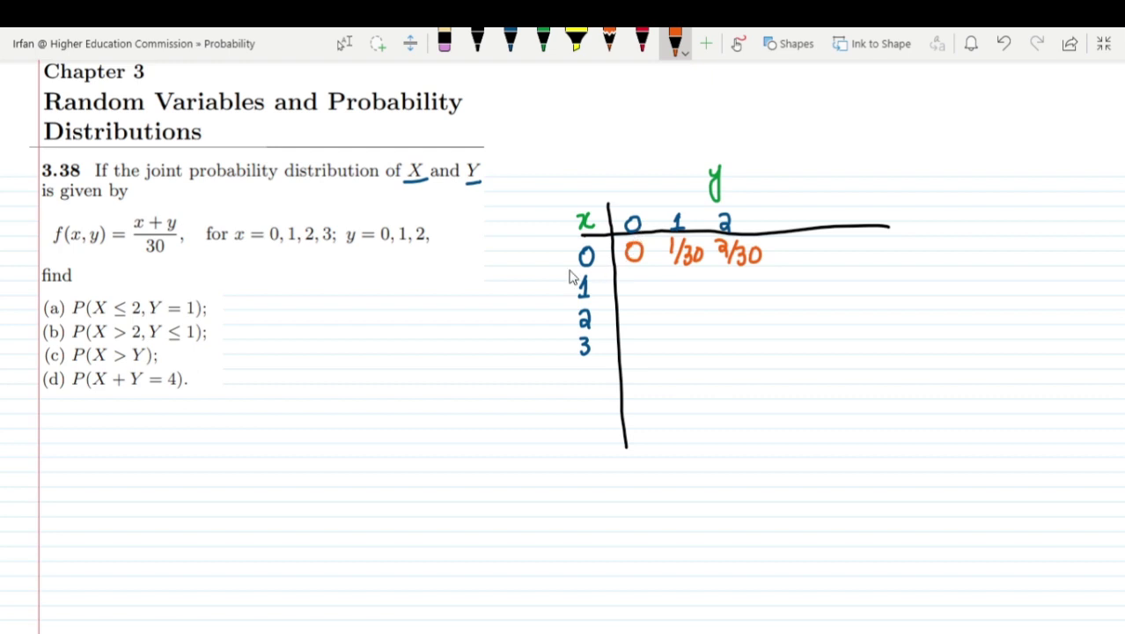
{"action": "mouse_move", "coordinate": [630, 273]}
{"action": "left_mouse_down"}
{"action": "mouse_move", "coordinate": [685, 281]}
{"action": "mouse_move", "coordinate": [687, 293]}
{"action": "mouse_move", "coordinate": [711, 297]}
{"action": "mouse_move", "coordinate": [711, 284]}
{"action": "mouse_move", "coordinate": [739, 280]}
{"action": "mouse_move", "coordinate": [748, 300]}
{"action": "mouse_move", "coordinate": [778, 290]}
{"action": "left_mouse_up"}
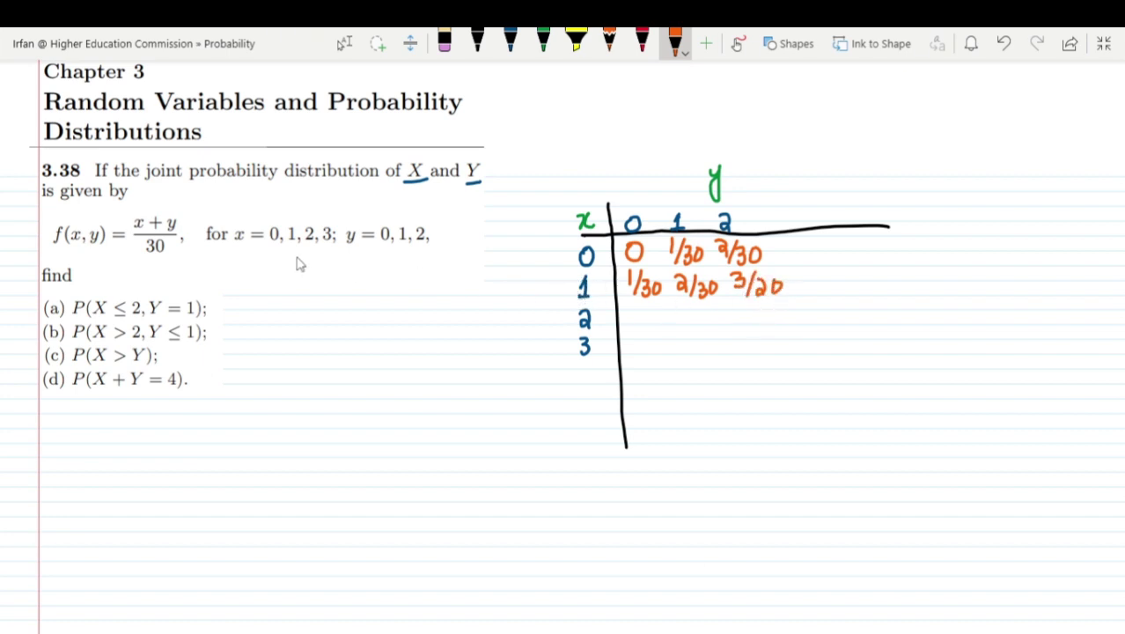
{"action": "left_click_drag", "start_coordinate": [138, 219], "coordinate": [150, 201]}
{"action": "left_click_drag", "start_coordinate": [168, 210], "coordinate": [183, 202]}
Fill row x=2 with 2/30, 3/30, 4/30 and row x=3 with 3/30, 4/30, 5/30, then underline f(x,y).
{"action": "mouse_move", "coordinate": [630, 315]}
{"action": "left_mouse_down"}
{"action": "mouse_move", "coordinate": [650, 329]}
{"action": "mouse_move", "coordinate": [690, 313]}
{"action": "mouse_move", "coordinate": [701, 334]}
{"action": "mouse_move", "coordinate": [743, 314]}
{"action": "mouse_move", "coordinate": [757, 332]}
{"action": "mouse_move", "coordinate": [786, 325]}
{"action": "left_mouse_up"}
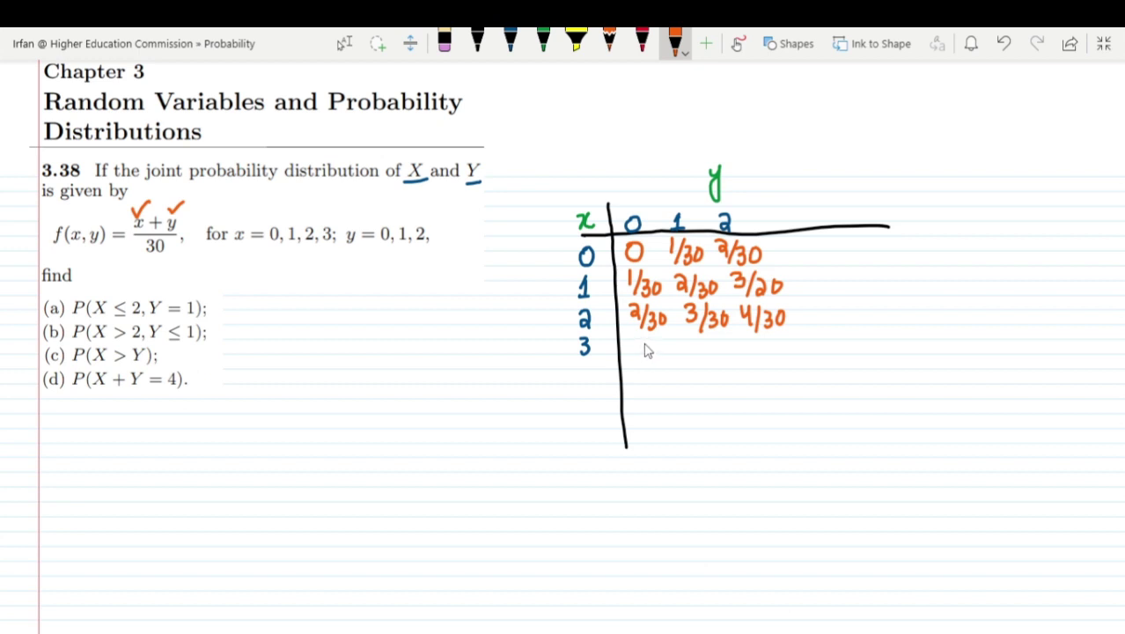
{"action": "mouse_move", "coordinate": [643, 356]}
{"action": "left_mouse_down"}
{"action": "mouse_move", "coordinate": [651, 349]}
{"action": "mouse_move", "coordinate": [660, 373]}
{"action": "mouse_move", "coordinate": [667, 351]}
{"action": "mouse_move", "coordinate": [716, 373]}
{"action": "left_mouse_up"}
{"action": "mouse_move", "coordinate": [731, 349]}
{"action": "left_mouse_down"}
{"action": "mouse_move", "coordinate": [728, 364]}
{"action": "mouse_move", "coordinate": [732, 350]}
{"action": "mouse_move", "coordinate": [757, 364]}
{"action": "mouse_move", "coordinate": [775, 349]}
{"action": "mouse_move", "coordinate": [773, 370]}
{"action": "mouse_move", "coordinate": [797, 358]}
{"action": "left_mouse_up"}
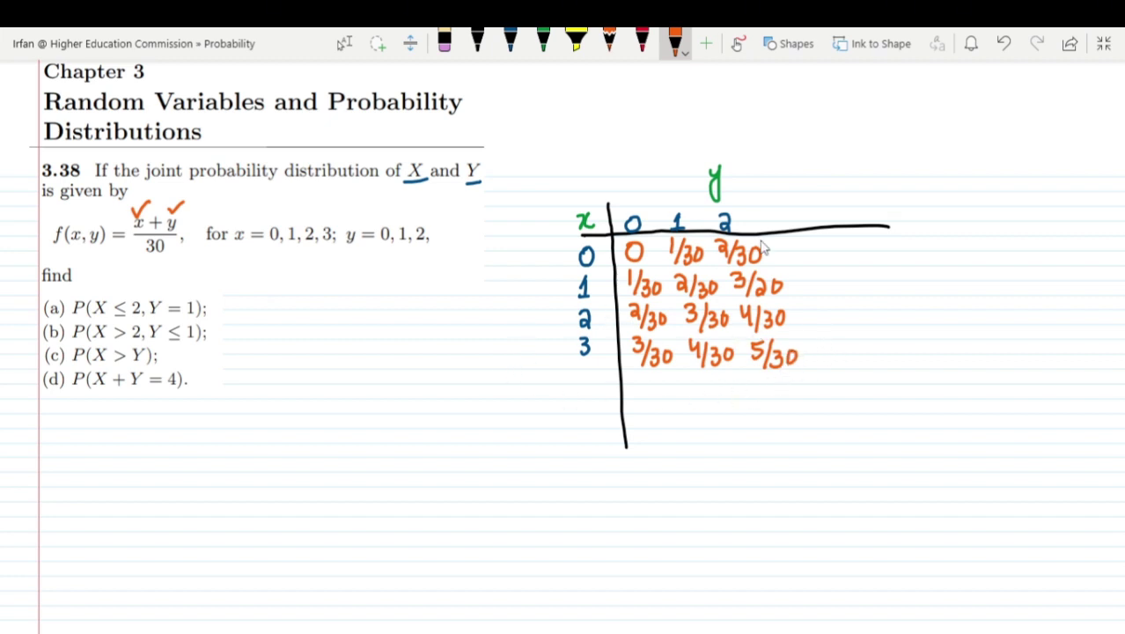
{"action": "left_click_drag", "start_coordinate": [54, 254], "coordinate": [97, 249]}
{"action": "left_click", "coordinate": [477, 40]}
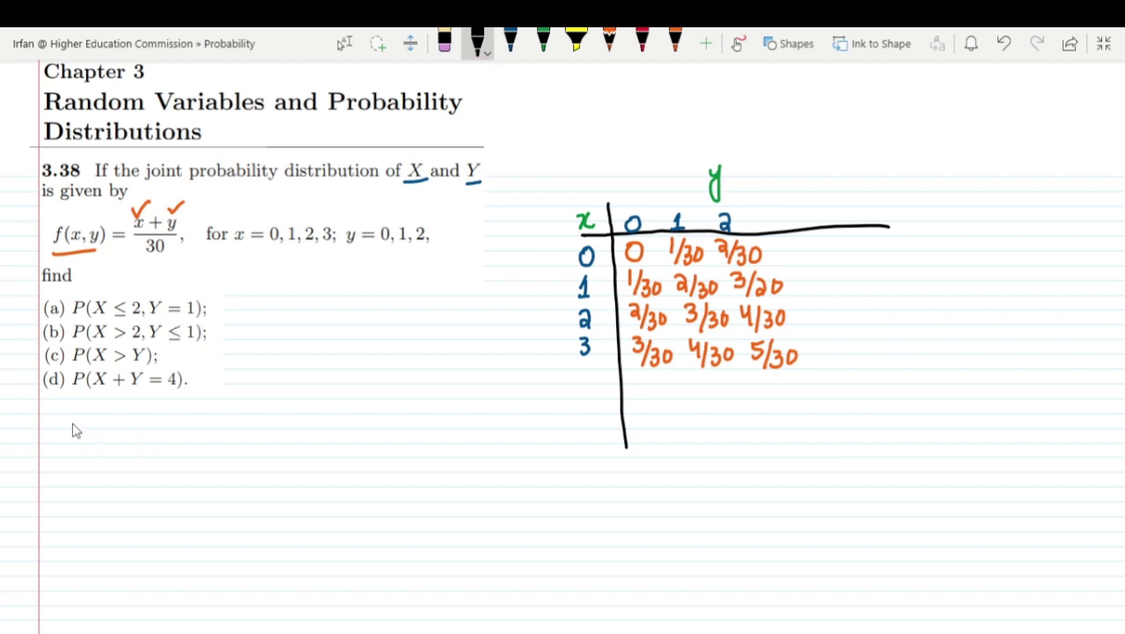
Handwrite a) P[X≤2, Y=1] = in black, tick the y=1 column header and bracket its bottom.
{"action": "left_click_drag", "start_coordinate": [58, 428], "coordinate": [61, 440]}
{"action": "mouse_move", "coordinate": [63, 421]}
{"action": "left_mouse_down"}
{"action": "mouse_move", "coordinate": [62, 451]}
{"action": "mouse_move", "coordinate": [89, 455]}
{"action": "mouse_move", "coordinate": [91, 429]}
{"action": "mouse_move", "coordinate": [123, 441]}
{"action": "left_mouse_up"}
{"action": "mouse_move", "coordinate": [123, 413]}
{"action": "left_mouse_down"}
{"action": "mouse_move", "coordinate": [126, 445]}
{"action": "mouse_move", "coordinate": [139, 425]}
{"action": "mouse_move", "coordinate": [177, 444]}
{"action": "left_mouse_up"}
{"action": "mouse_move", "coordinate": [187, 407]}
{"action": "left_mouse_down"}
{"action": "mouse_move", "coordinate": [198, 451]}
{"action": "mouse_move", "coordinate": [223, 421]}
{"action": "left_mouse_up"}
{"action": "left_click_drag", "start_coordinate": [207, 436], "coordinate": [228, 443]}
{"action": "mouse_move", "coordinate": [234, 399]}
{"action": "left_mouse_down"}
{"action": "mouse_move", "coordinate": [247, 397]}
{"action": "mouse_move", "coordinate": [239, 450]}
{"action": "mouse_move", "coordinate": [269, 418]}
{"action": "left_mouse_up"}
{"action": "left_click_drag", "start_coordinate": [256, 428], "coordinate": [270, 427]}
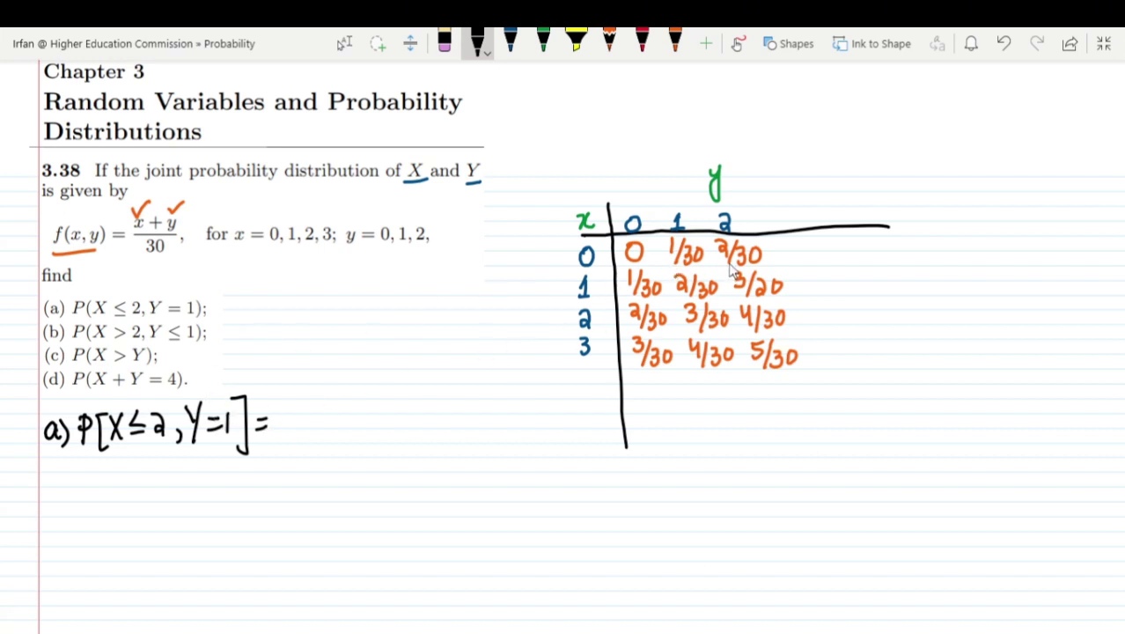
{"action": "left_click_drag", "start_coordinate": [675, 197], "coordinate": [692, 190]}
{"action": "left_click_drag", "start_coordinate": [685, 376], "coordinate": [730, 378]}
Highlight the y=1 column entries 1/30, 2/30 and 3/30 in yellow.
{"action": "left_click", "coordinate": [577, 39]}
{"action": "left_click_drag", "start_coordinate": [688, 251], "coordinate": [697, 310]}
{"action": "mouse_move", "coordinate": [665, 229]}
{"action": "left_mouse_down"}
{"action": "mouse_move", "coordinate": [672, 330]}
{"action": "mouse_move", "coordinate": [728, 335]}
{"action": "mouse_move", "coordinate": [735, 298]}
{"action": "mouse_move", "coordinate": [717, 239]}
{"action": "mouse_move", "coordinate": [726, 252]}
{"action": "mouse_move", "coordinate": [676, 269]}
{"action": "mouse_move", "coordinate": [708, 247]}
{"action": "mouse_move", "coordinate": [689, 289]}
{"action": "mouse_move", "coordinate": [699, 318]}
{"action": "mouse_move", "coordinate": [728, 294]}
{"action": "mouse_move", "coordinate": [722, 320]}
{"action": "mouse_move", "coordinate": [715, 305]}
{"action": "mouse_move", "coordinate": [689, 311]}
{"action": "mouse_move", "coordinate": [688, 255]}
{"action": "left_mouse_up"}
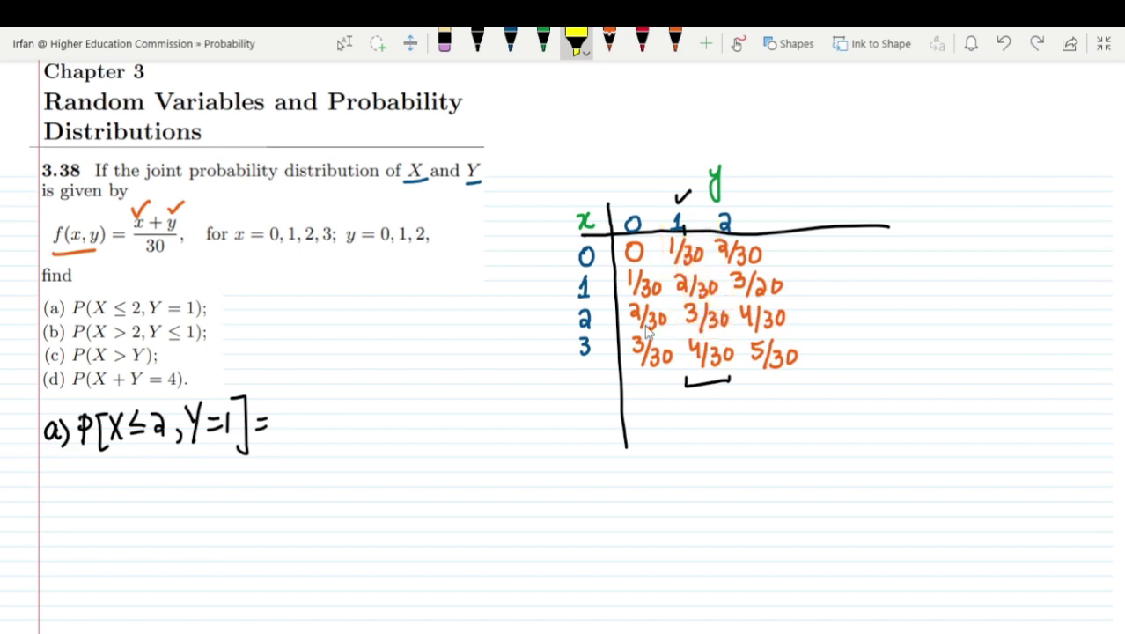
{"action": "left_click", "coordinate": [477, 39]}
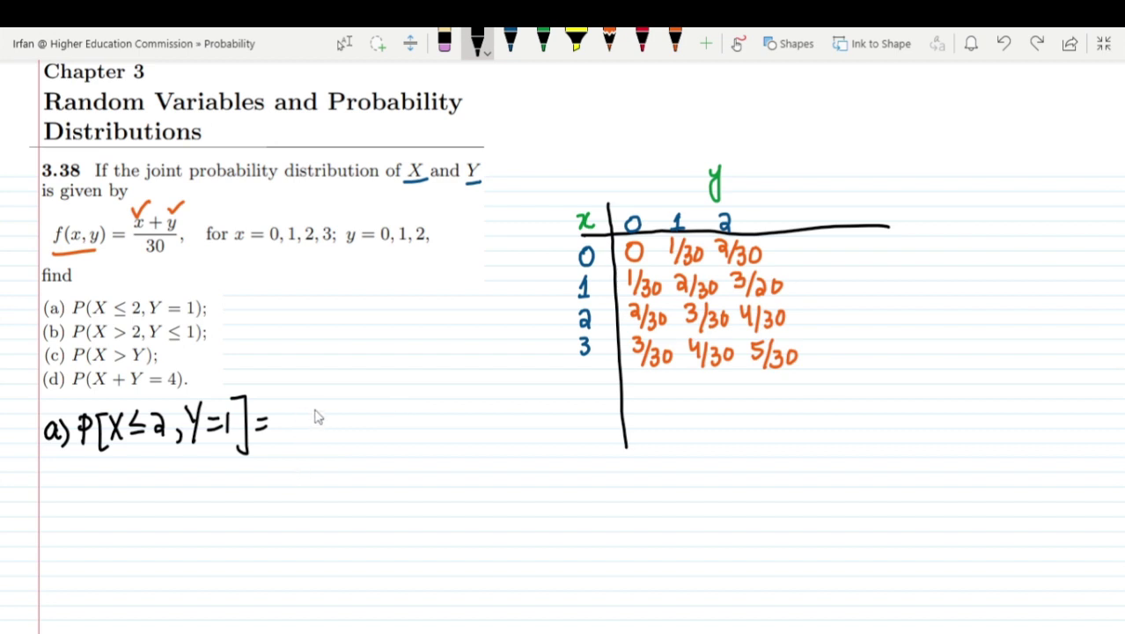
Write 1/30 + 2/30 + 3/30 after the equals sign.
{"action": "mouse_move", "coordinate": [296, 398]}
{"action": "left_mouse_down"}
{"action": "mouse_move", "coordinate": [296, 428]}
{"action": "mouse_move", "coordinate": [306, 431]}
{"action": "mouse_move", "coordinate": [298, 460]}
{"action": "mouse_move", "coordinate": [317, 435]}
{"action": "mouse_move", "coordinate": [347, 428]}
{"action": "mouse_move", "coordinate": [336, 440]}
{"action": "left_mouse_up"}
{"action": "mouse_move", "coordinate": [355, 397]}
{"action": "left_mouse_down"}
{"action": "mouse_move", "coordinate": [380, 429]}
{"action": "mouse_move", "coordinate": [363, 468]}
{"action": "mouse_move", "coordinate": [419, 426]}
{"action": "mouse_move", "coordinate": [408, 446]}
{"action": "left_mouse_up"}
{"action": "mouse_move", "coordinate": [432, 397]}
{"action": "left_mouse_down"}
{"action": "mouse_move", "coordinate": [448, 427]}
{"action": "mouse_move", "coordinate": [430, 453]}
{"action": "left_mouse_up"}
{"action": "mouse_move", "coordinate": [458, 435]}
{"action": "left_mouse_down"}
{"action": "mouse_move", "coordinate": [451, 447]}
{"action": "mouse_move", "coordinate": [459, 435]}
{"action": "left_mouse_up"}
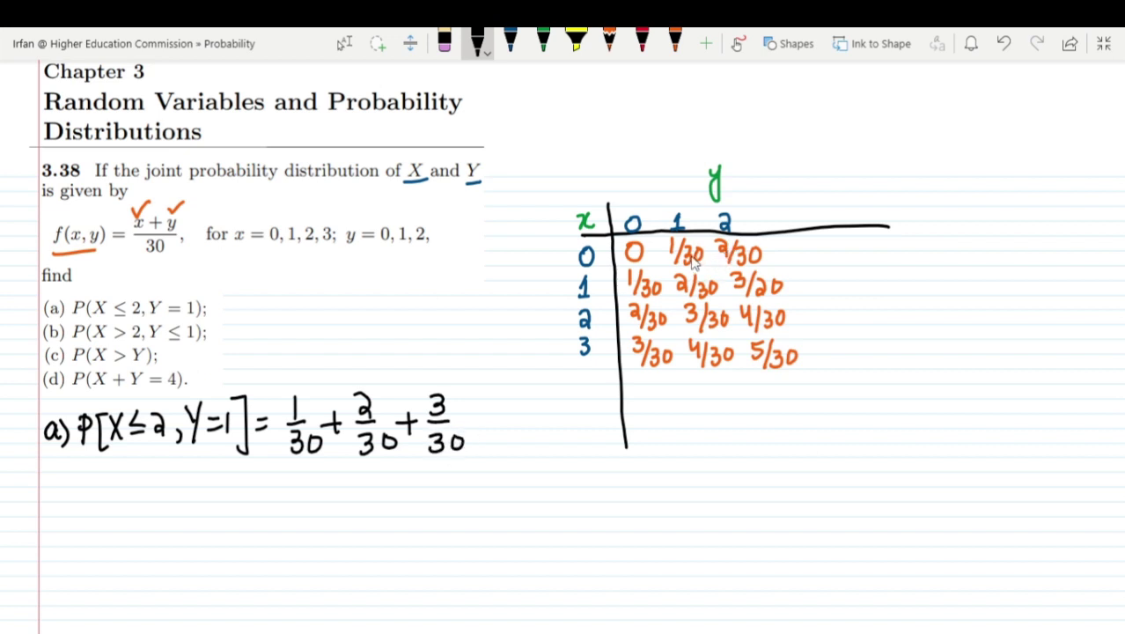
Write f(0,1) + f(1,1) + f(2,1) above the fractions as the matching terms.
{"action": "mouse_move", "coordinate": [280, 342]}
{"action": "left_mouse_down"}
{"action": "mouse_move", "coordinate": [268, 375]}
{"action": "mouse_move", "coordinate": [282, 354]}
{"action": "mouse_move", "coordinate": [288, 373]}
{"action": "mouse_move", "coordinate": [297, 353]}
{"action": "mouse_move", "coordinate": [308, 372]}
{"action": "mouse_move", "coordinate": [307, 346]}
{"action": "left_mouse_up"}
{"action": "left_click_drag", "start_coordinate": [319, 357], "coordinate": [316, 375]}
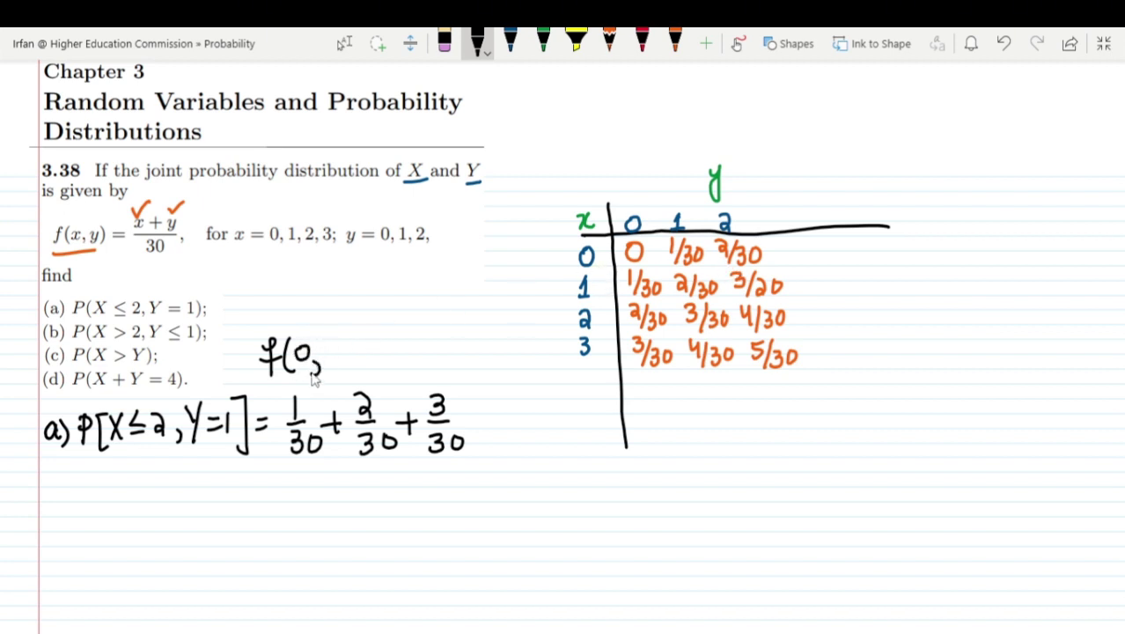
{"action": "mouse_move", "coordinate": [334, 338]}
{"action": "left_mouse_down"}
{"action": "mouse_move", "coordinate": [337, 365]}
{"action": "mouse_move", "coordinate": [364, 355]}
{"action": "left_mouse_up"}
{"action": "mouse_move", "coordinate": [357, 349]}
{"action": "left_mouse_down"}
{"action": "mouse_move", "coordinate": [356, 367]}
{"action": "mouse_move", "coordinate": [373, 372]}
{"action": "mouse_move", "coordinate": [381, 351]}
{"action": "mouse_move", "coordinate": [391, 372]}
{"action": "left_mouse_up"}
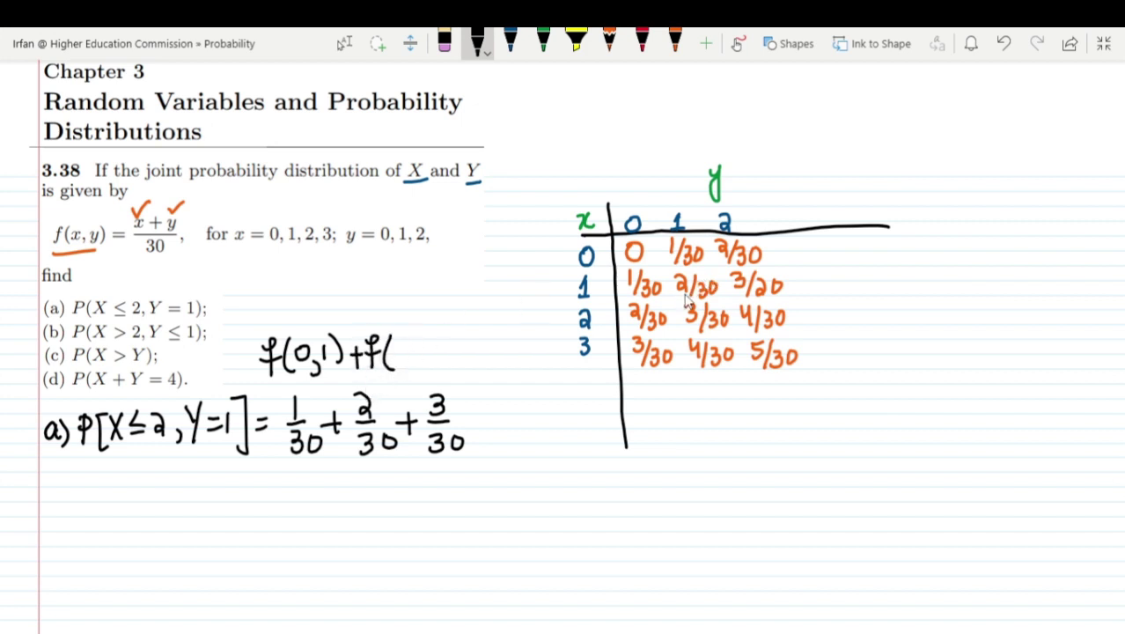
{"action": "left_click_drag", "start_coordinate": [401, 339], "coordinate": [407, 368]}
{"action": "mouse_move", "coordinate": [417, 340]}
{"action": "left_mouse_down"}
{"action": "mouse_move", "coordinate": [424, 367]}
{"action": "mouse_move", "coordinate": [450, 361]}
{"action": "left_mouse_up"}
{"action": "left_click_drag", "start_coordinate": [443, 352], "coordinate": [443, 374]}
{"action": "left_click_drag", "start_coordinate": [473, 337], "coordinate": [460, 380]}
{"action": "left_click_drag", "start_coordinate": [450, 357], "coordinate": [498, 371]}
{"action": "left_click_drag", "start_coordinate": [519, 322], "coordinate": [521, 371]}
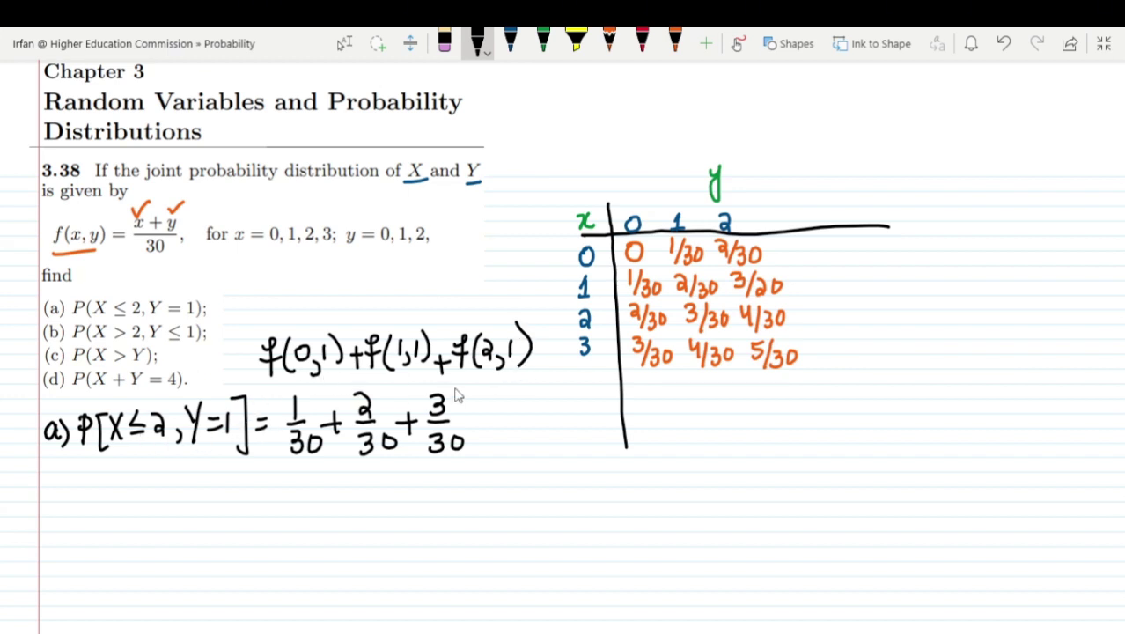
Write = (1+2+3)/30 = 6/30 = 1/5 below and box the answer 1/5 in red.
{"action": "mouse_move", "coordinate": [262, 501]}
{"action": "left_mouse_down"}
{"action": "mouse_move", "coordinate": [431, 511]}
{"action": "mouse_move", "coordinate": [359, 541]}
{"action": "mouse_move", "coordinate": [393, 528]}
{"action": "left_mouse_up"}
{"action": "mouse_move", "coordinate": [323, 484]}
{"action": "left_mouse_down"}
{"action": "mouse_move", "coordinate": [322, 509]}
{"action": "mouse_move", "coordinate": [381, 498]}
{"action": "mouse_move", "coordinate": [373, 509]}
{"action": "mouse_move", "coordinate": [454, 509]}
{"action": "left_mouse_up"}
{"action": "left_click_drag", "start_coordinate": [495, 480], "coordinate": [482, 494]}
{"action": "mouse_move", "coordinate": [472, 518]}
{"action": "left_mouse_down"}
{"action": "mouse_move", "coordinate": [476, 537]}
{"action": "mouse_move", "coordinate": [531, 508]}
{"action": "left_mouse_up"}
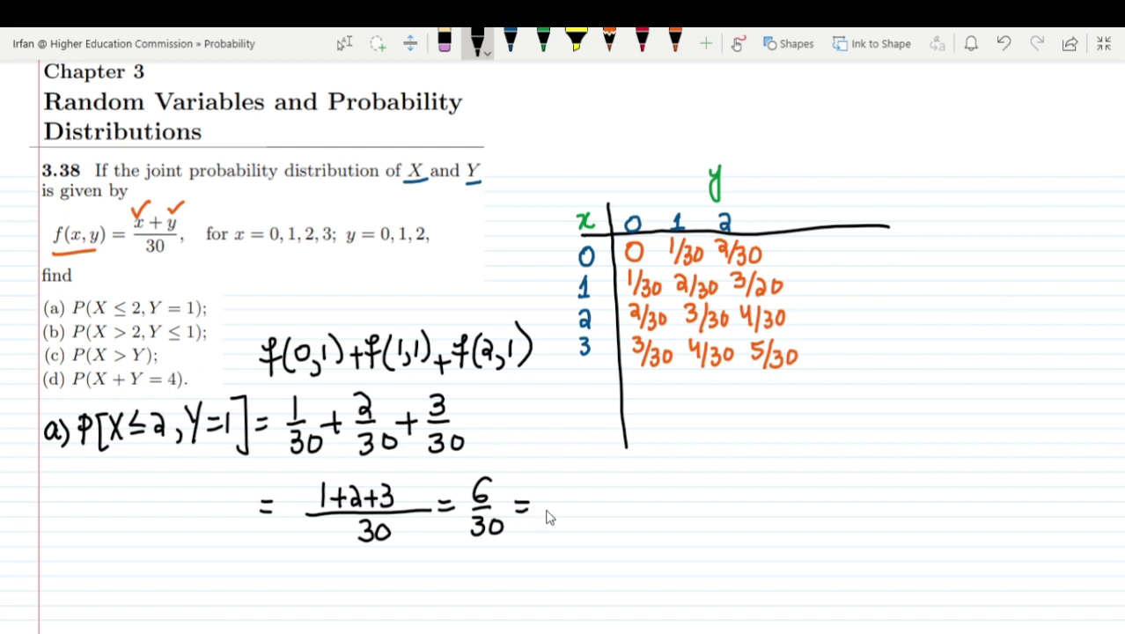
{"action": "mouse_move", "coordinate": [563, 474]}
{"action": "left_mouse_down"}
{"action": "mouse_move", "coordinate": [561, 500]}
{"action": "mouse_move", "coordinate": [573, 499]}
{"action": "left_mouse_up"}
{"action": "left_click_drag", "start_coordinate": [556, 510], "coordinate": [554, 529]}
{"action": "left_click_drag", "start_coordinate": [557, 509], "coordinate": [571, 507]}
{"action": "left_click", "coordinate": [642, 40]}
{"action": "mouse_move", "coordinate": [530, 459]}
{"action": "left_mouse_down"}
{"action": "mouse_move", "coordinate": [532, 538]}
{"action": "mouse_move", "coordinate": [540, 456]}
{"action": "mouse_move", "coordinate": [591, 537]}
{"action": "mouse_move", "coordinate": [541, 543]}
{"action": "left_mouse_up"}
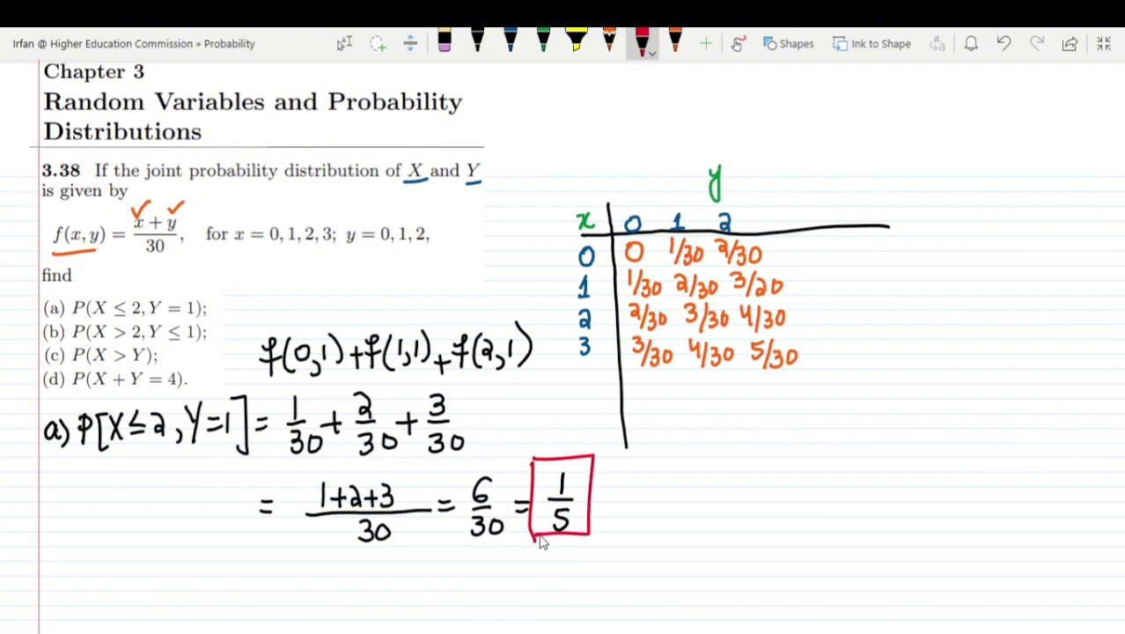